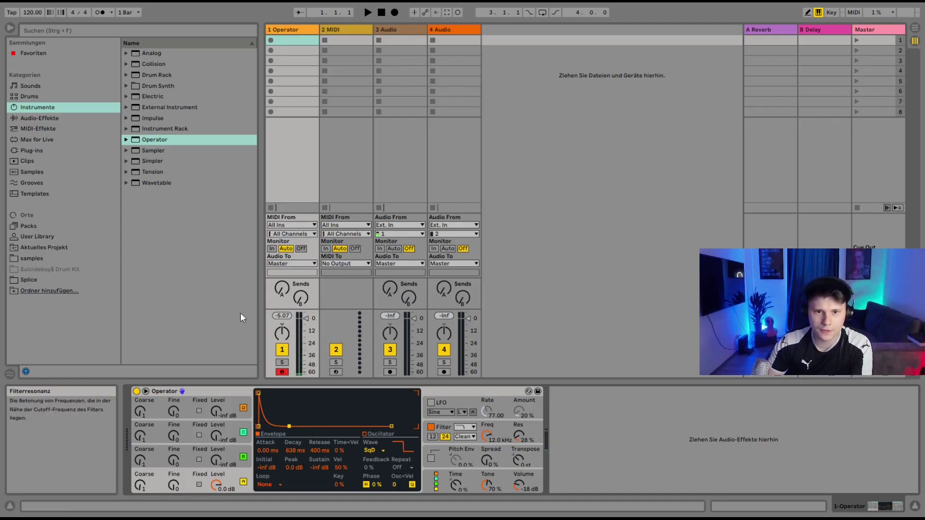
Step: Add EQ Eight after Operator on the first track, with a low cut at about 122 Hz
click(45, 119)
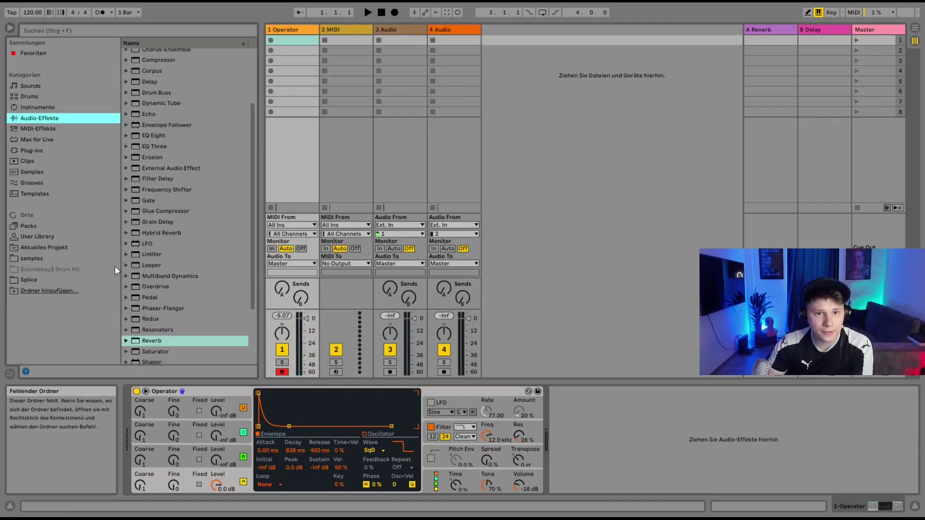
drag(139, 136, 738, 440)
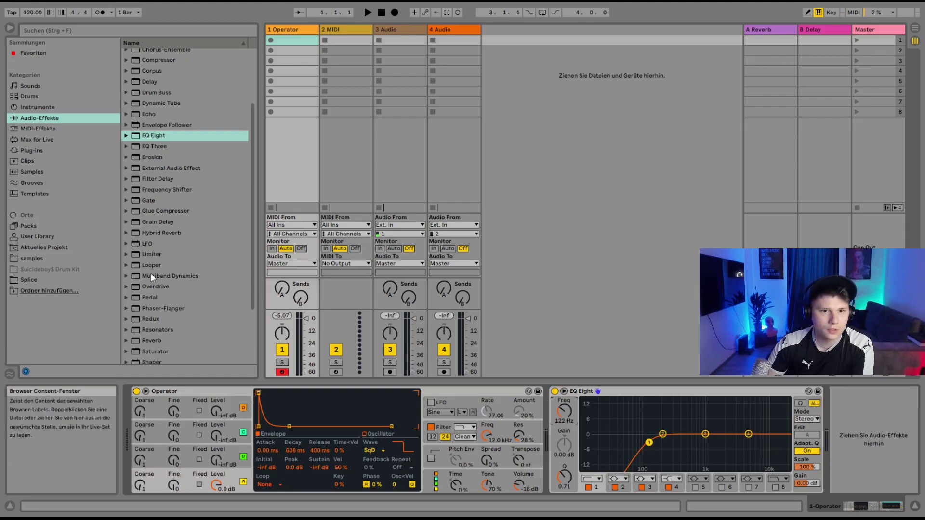
Step: Add Overdrive after EQ Eight and set Dynamics to 24%, Drive to 37% and Dry/Wet to 40%
scroll(176, 323, down, 3)
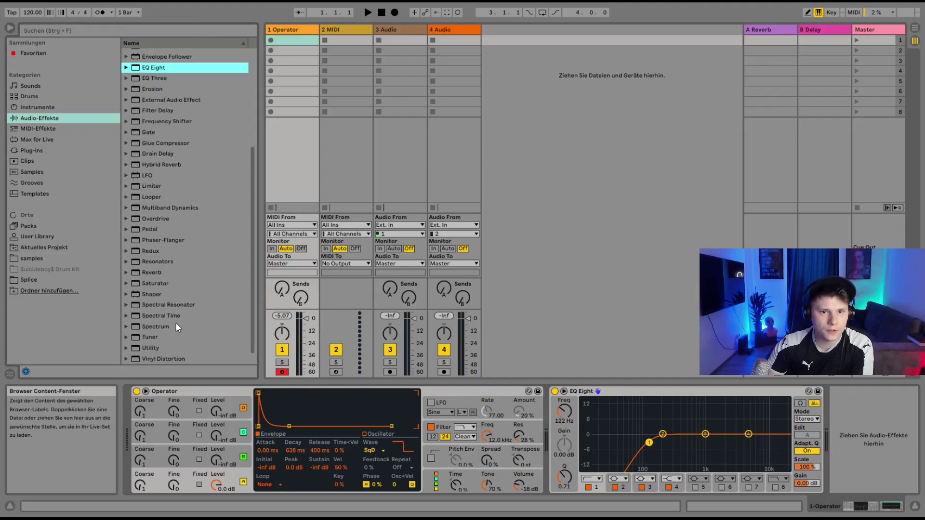
drag(155, 218, 880, 424)
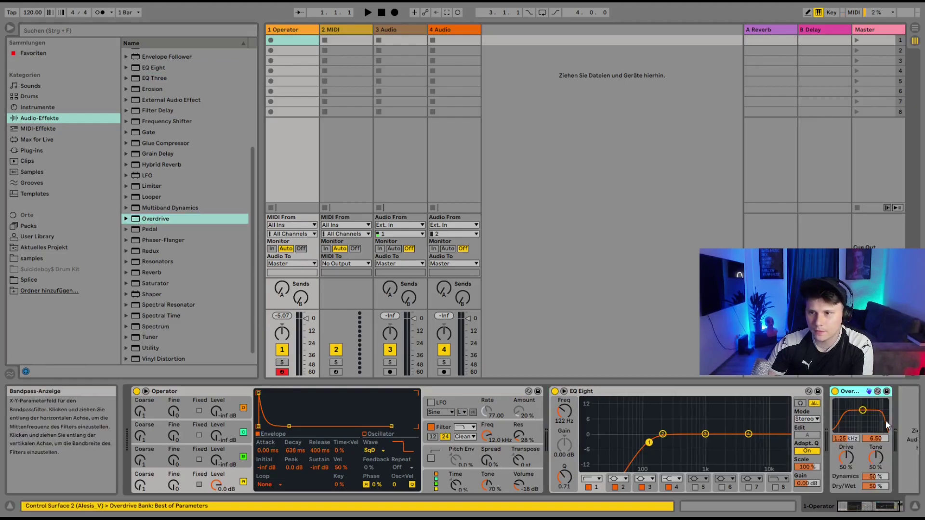
drag(875, 476, 874, 487)
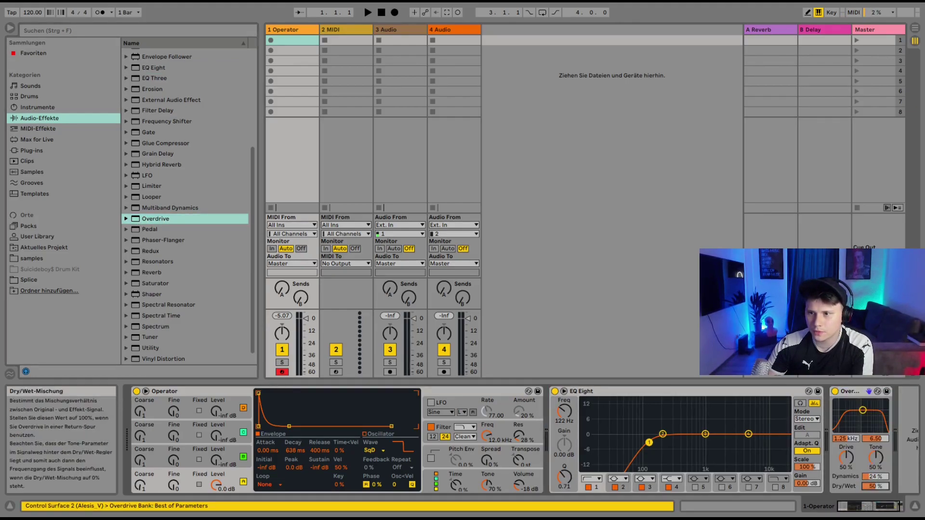
drag(845, 458, 845, 464)
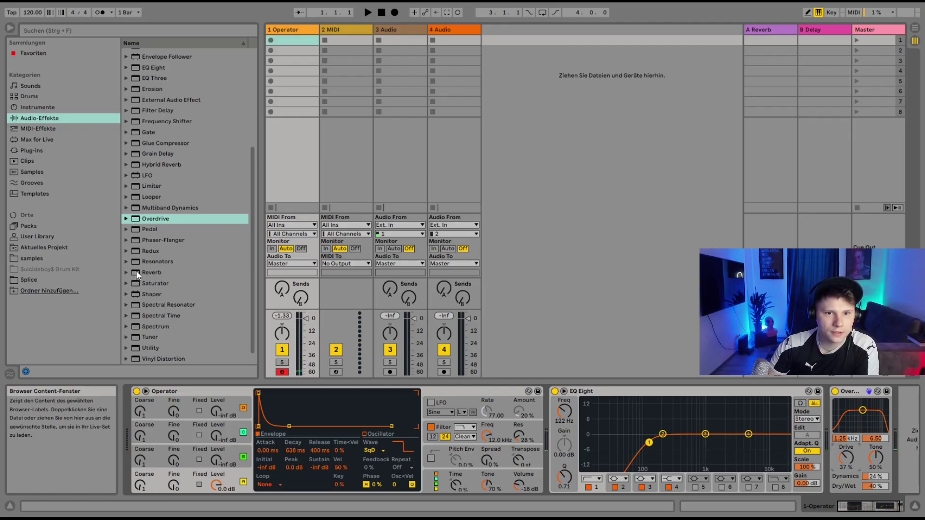
Step: Add Reverb at the end of the chain with Size 500, Stereo 120, High quality and a 4.55 s Decay Time
mouse_move(144, 272)
mouse_down()
mouse_move(852, 461)
mouse_move(896, 442)
mouse_up()
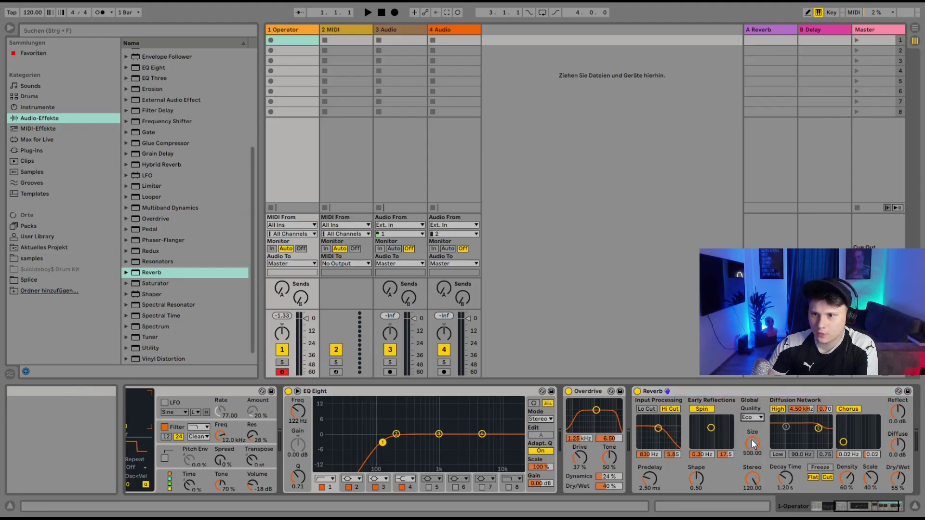
drag(752, 417, 752, 410)
mouse_move(785, 478)
mouse_down()
mouse_move(786, 470)
mouse_move(786, 487)
mouse_up()
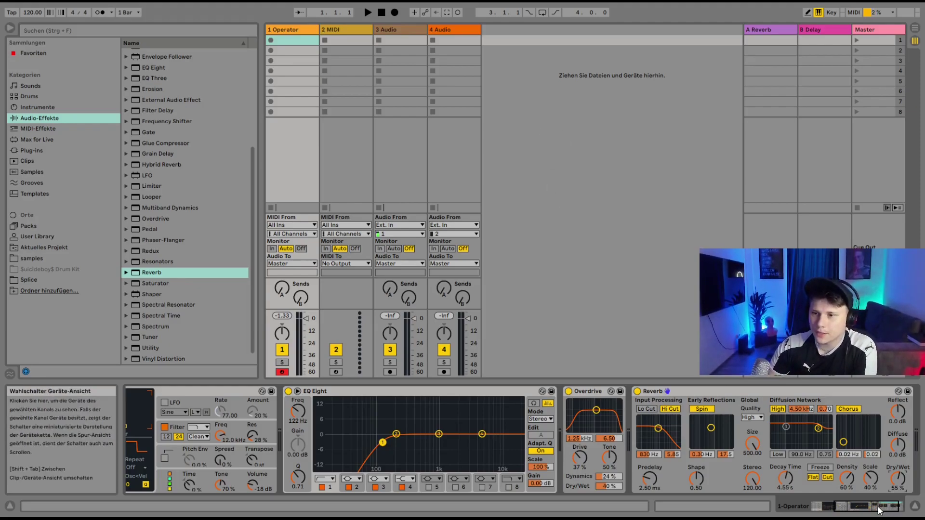
click(843, 510)
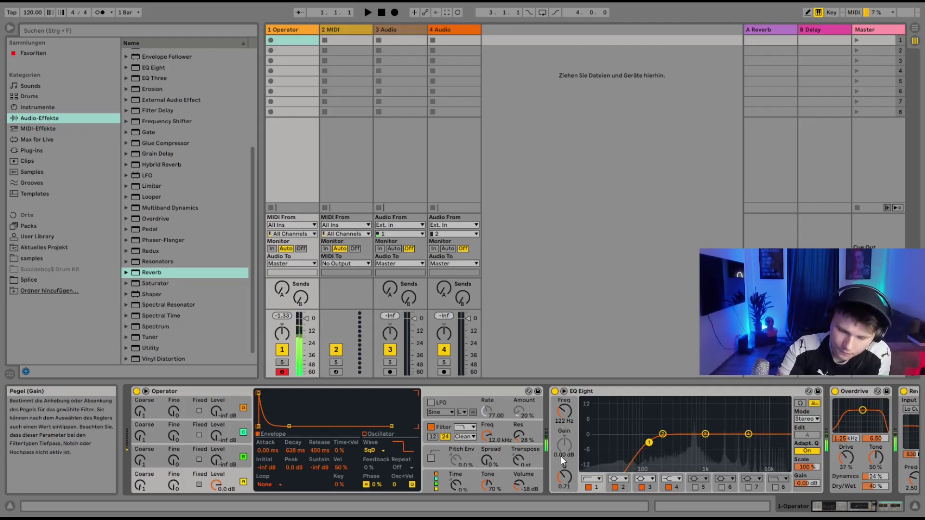
Step: Create a one-bar MIDI clip in the Operator track's first slot with sixteenth notes A4, F4 and E4 on beats 1, 2 and 3
double_click(287, 43)
scroll(371, 424, up, 6)
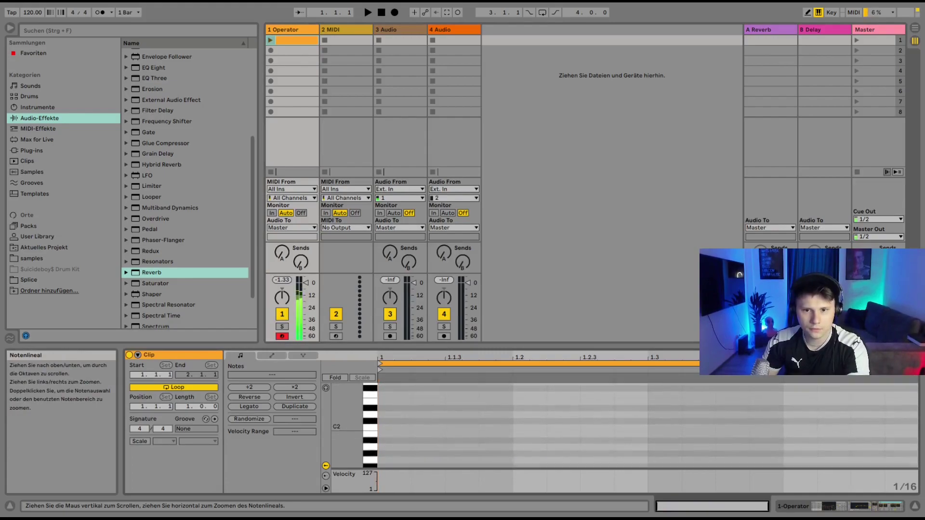
double_click(403, 424)
scroll(456, 435, down, 1)
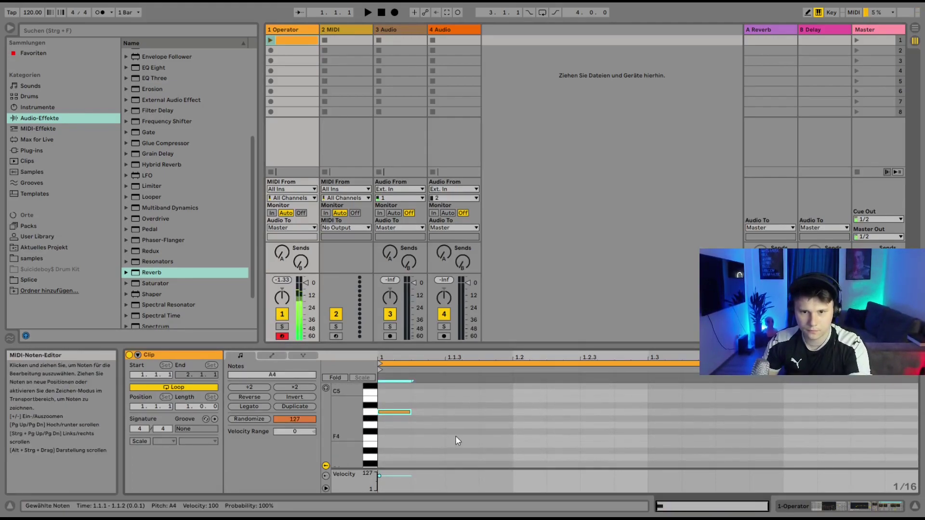
double_click(519, 438)
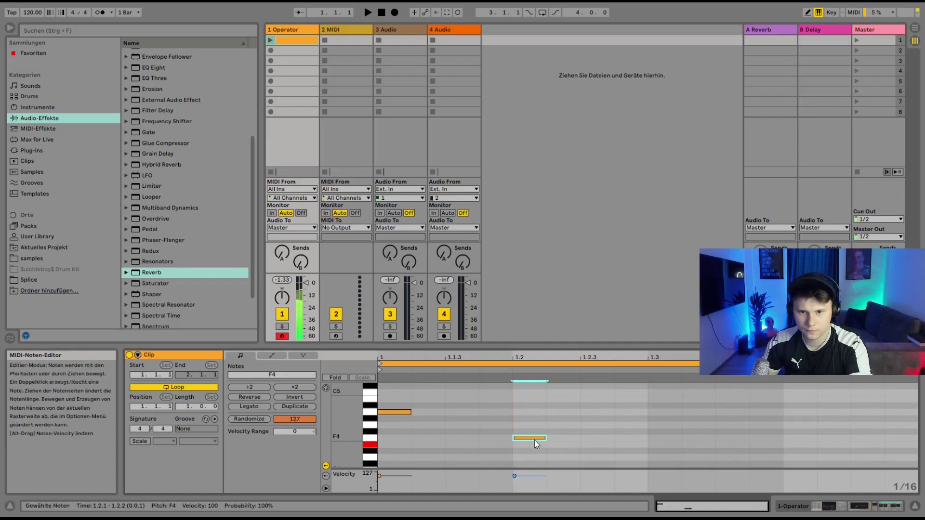
double_click(668, 444)
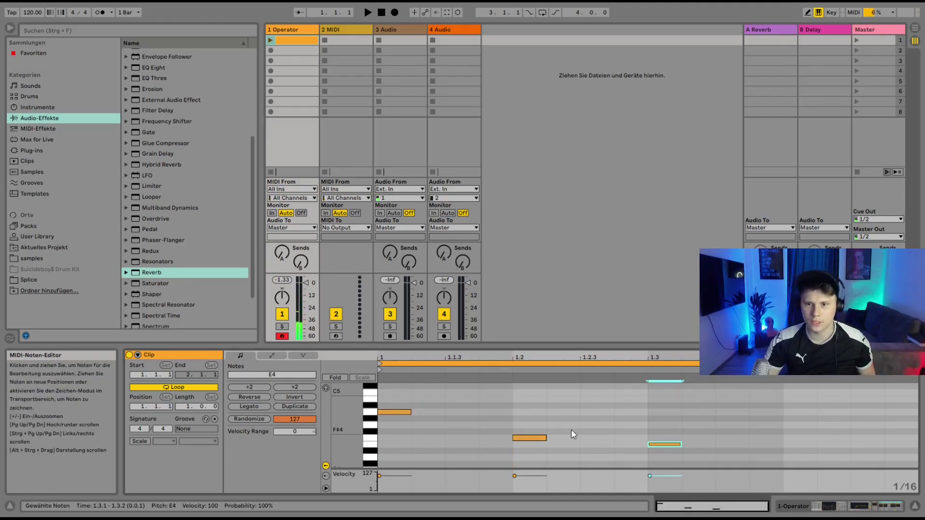
Step: Audition the clip, duplicate its loop to two bars and add a sixteenth D4 note on beat 4 of bar 2
click(271, 40)
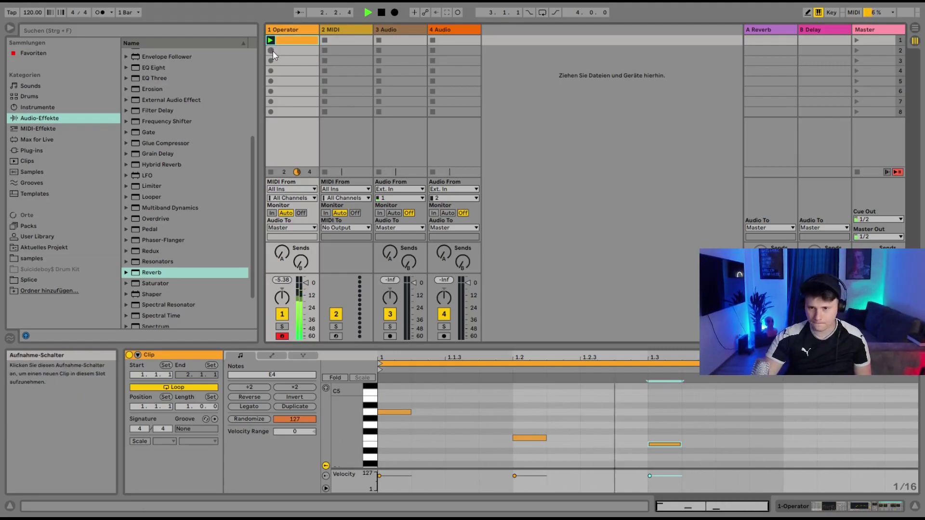
click(683, 364)
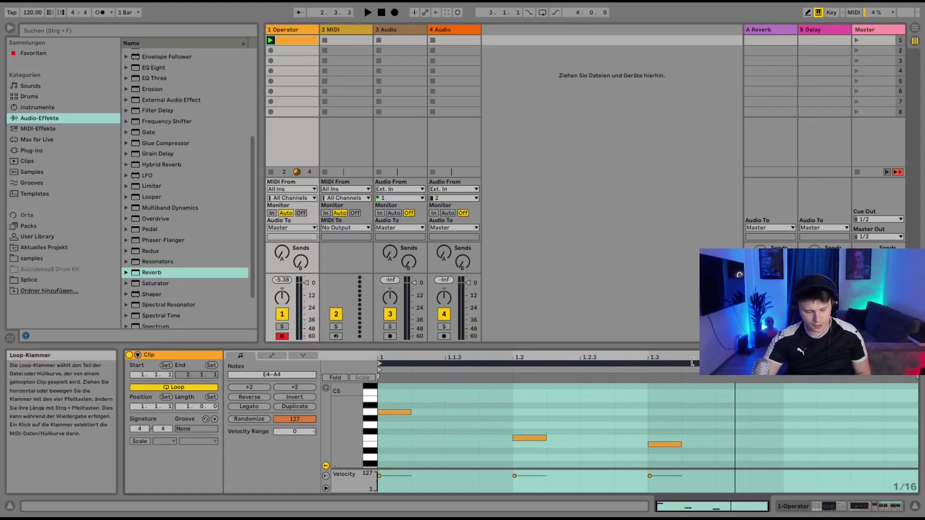
key(ctrl+d)
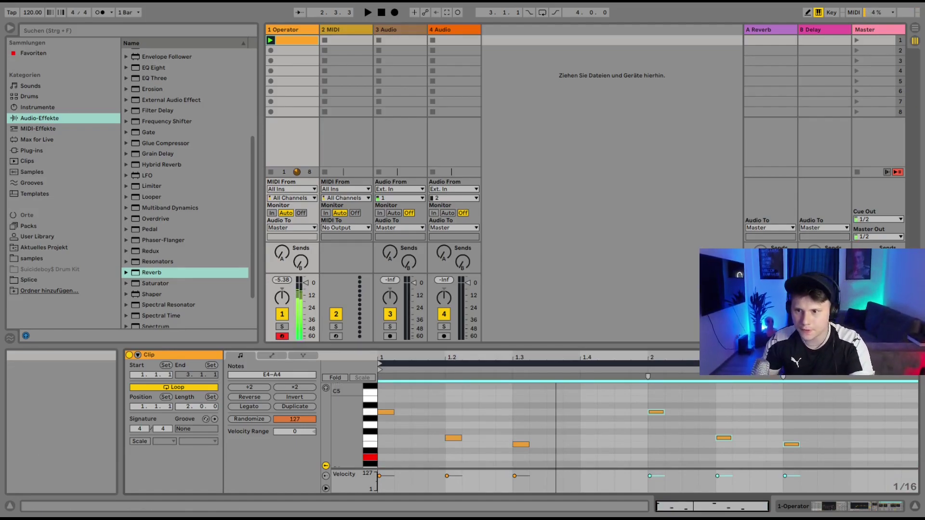
double_click(862, 456)
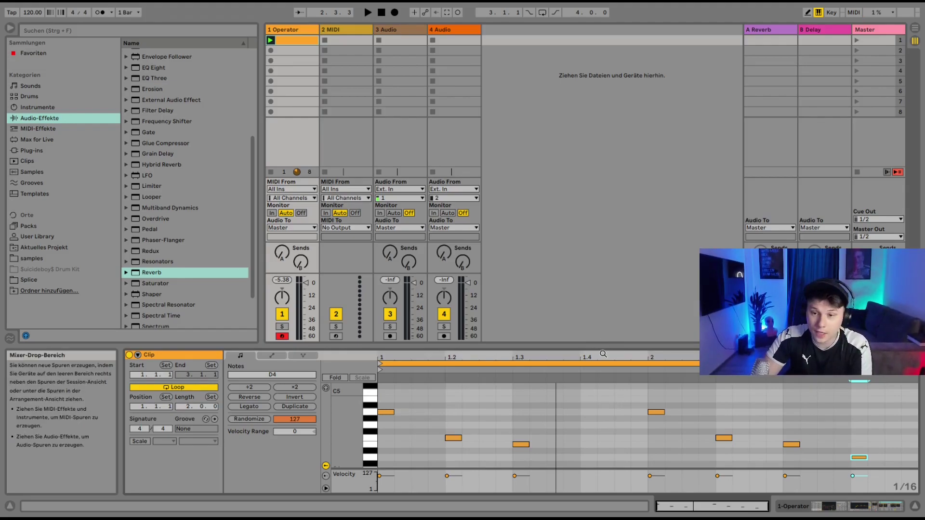
key(space)
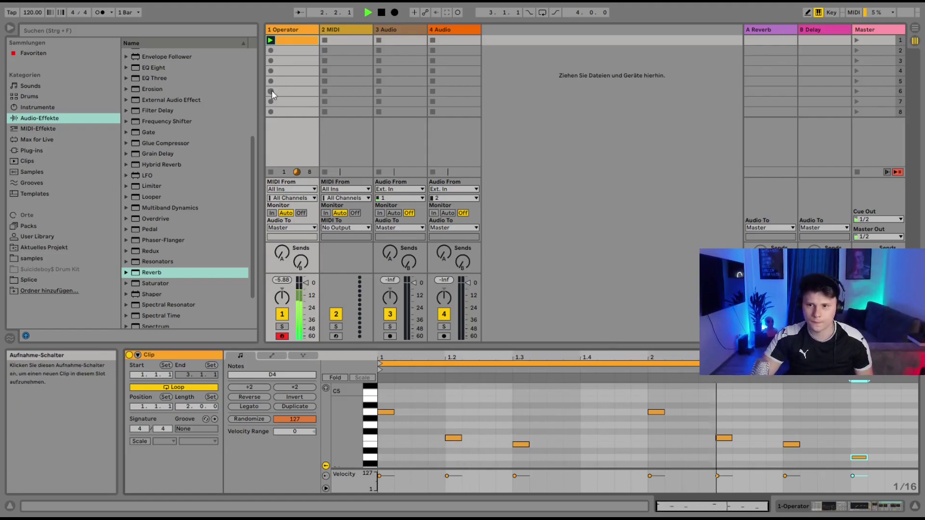
key(space)
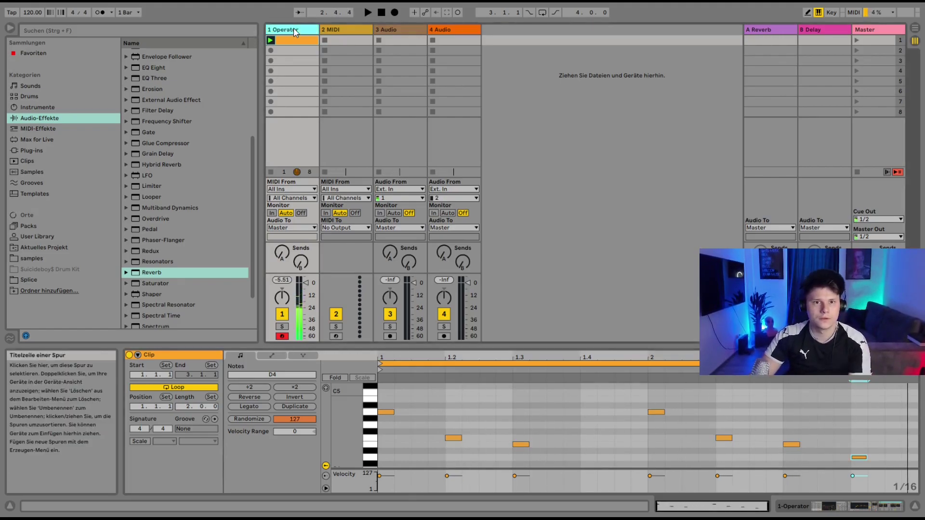
Step: Insert Auto Filter between Operator and EQ Eight, with a tempo-synced LFO at Amount 30 and Rate 1, and audition the clip
double_click(293, 27)
scroll(133, 138, up, 5)
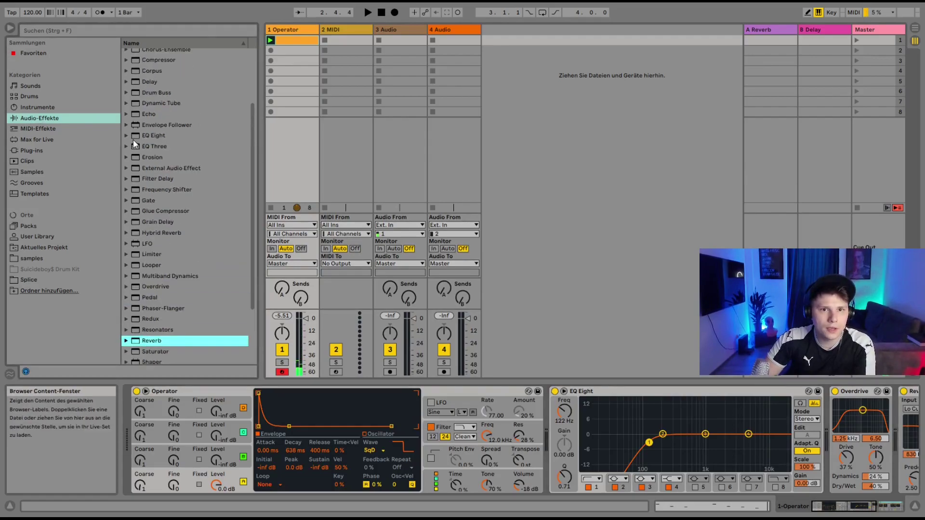
mouse_move(134, 74)
mouse_down()
mouse_move(453, 329)
mouse_move(530, 429)
mouse_move(547, 420)
mouse_up()
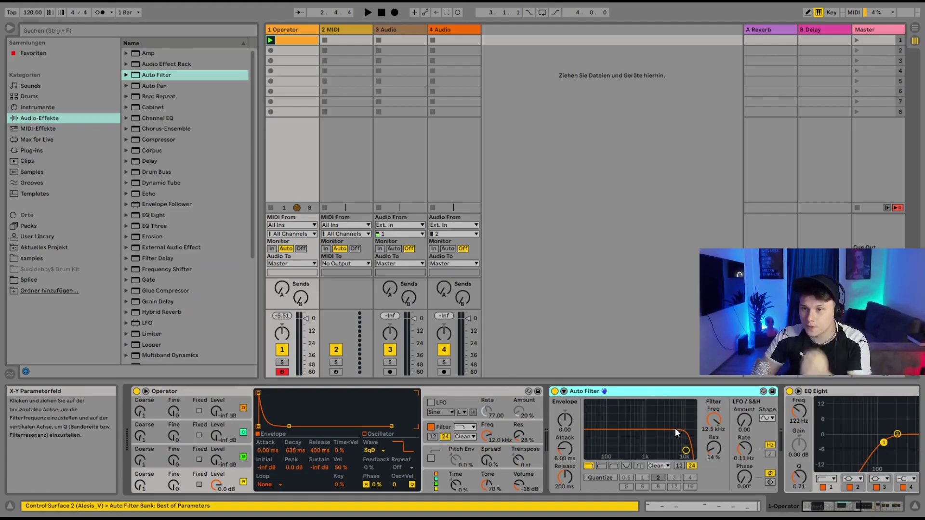
click(769, 454)
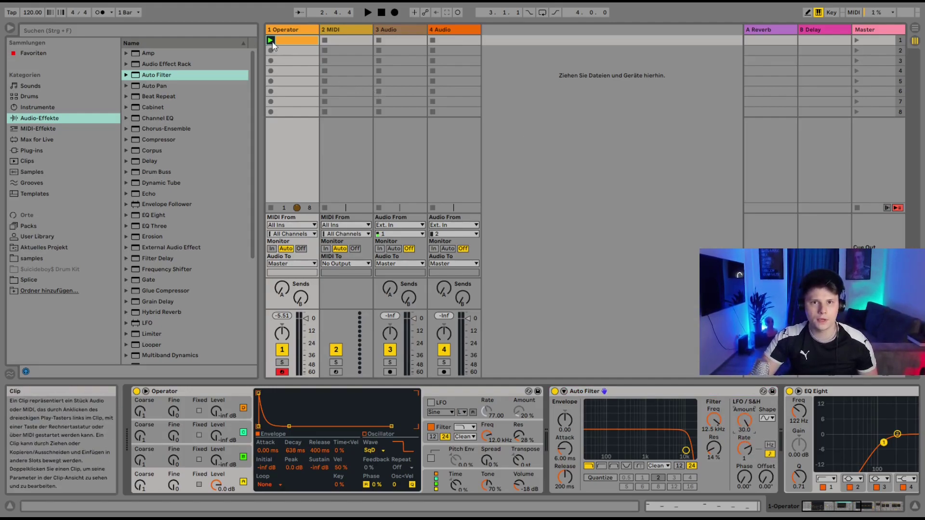
key(space)
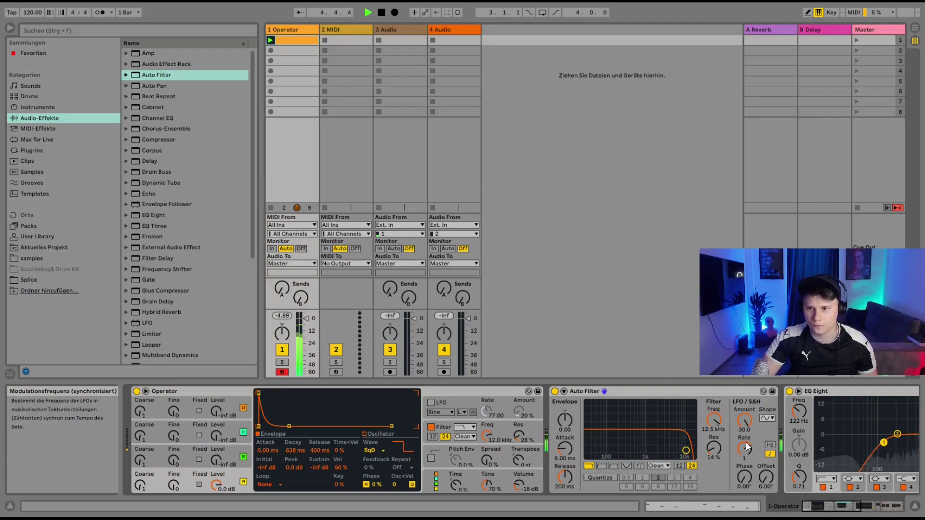
key(space)
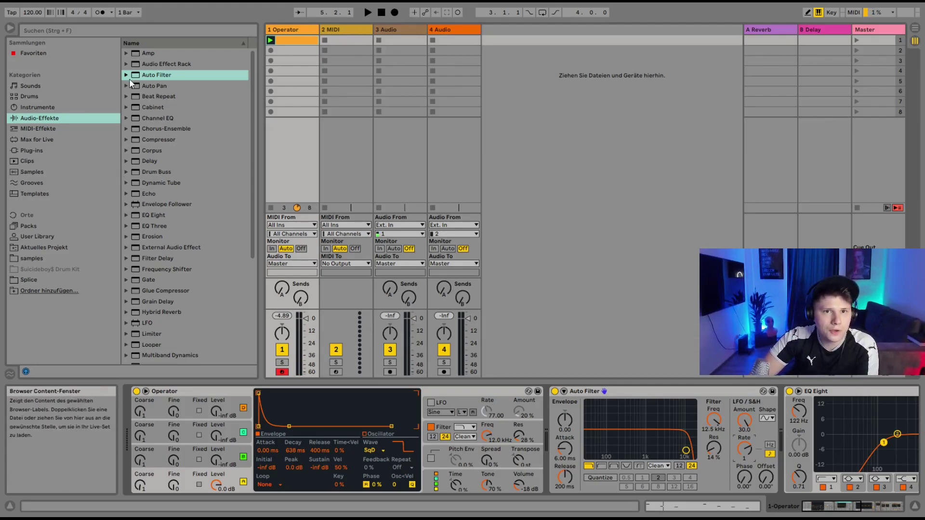
Step: Add the Arpeggiator MIDI effect in front of Operator
click(31, 129)
click(136, 56)
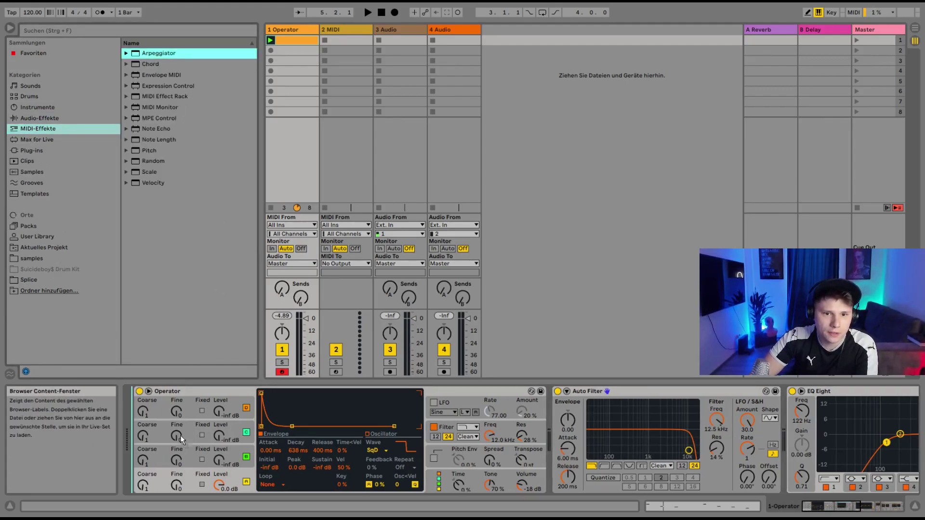
drag(178, 445, 155, 433)
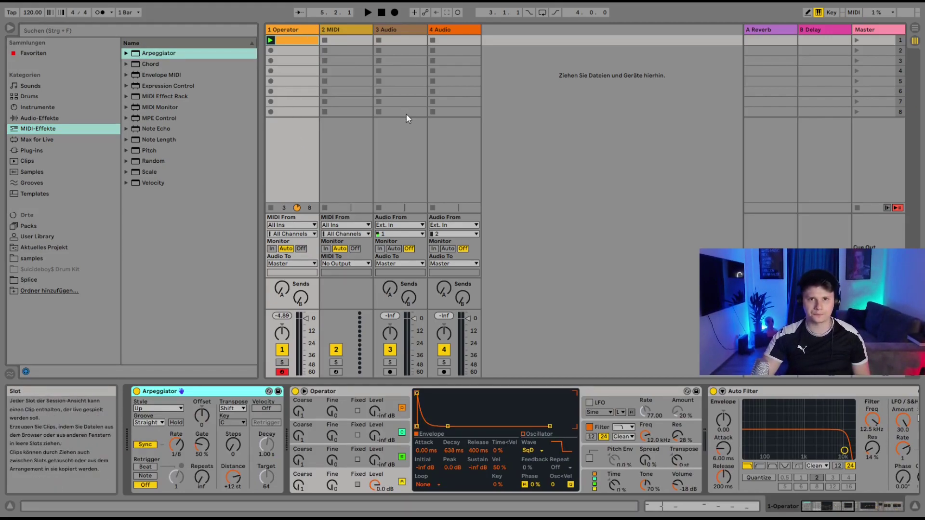
Step: Lengthen the clip's bar 1 notes so A4 and F4 each last one beat and E4 lasts two beats
key(space)
double_click(305, 43)
key(space)
drag(394, 401, 538, 475)
mouse_move(529, 444)
mouse_down()
mouse_move(635, 444)
mouse_move(582, 444)
mouse_up()
click(512, 411)
drag(392, 410, 445, 410)
drag(581, 444, 649, 444)
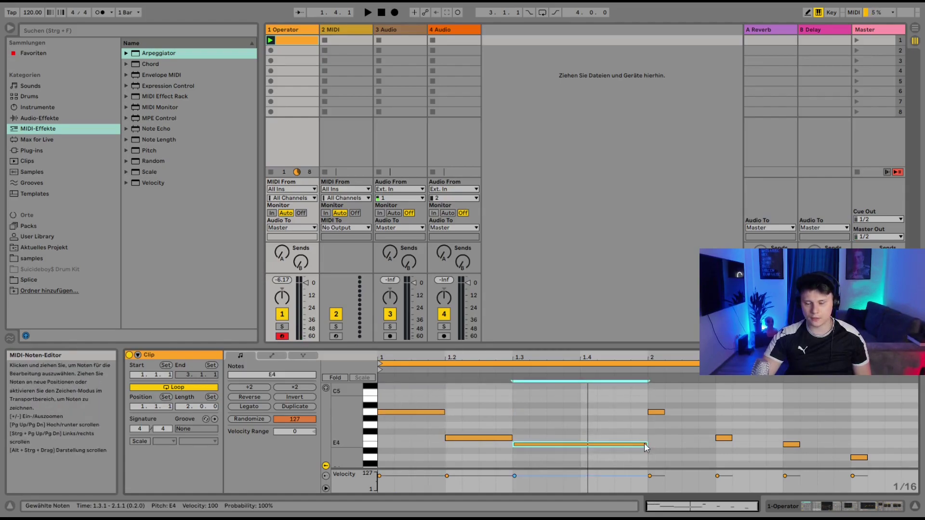
Step: Lengthen the clip's bar 2 notes A4, F4, E4 and D4 to one beat each
drag(645, 386, 851, 444)
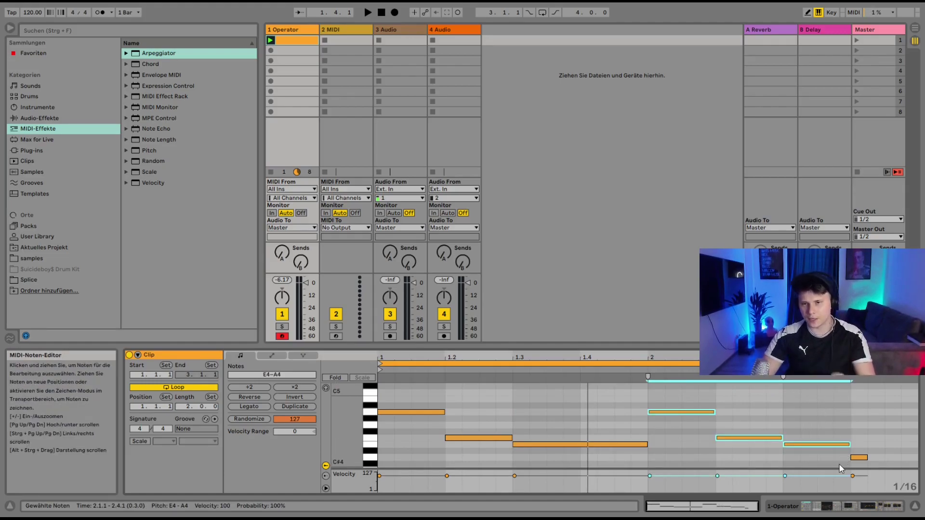
click(858, 458)
drag(866, 458, 914, 453)
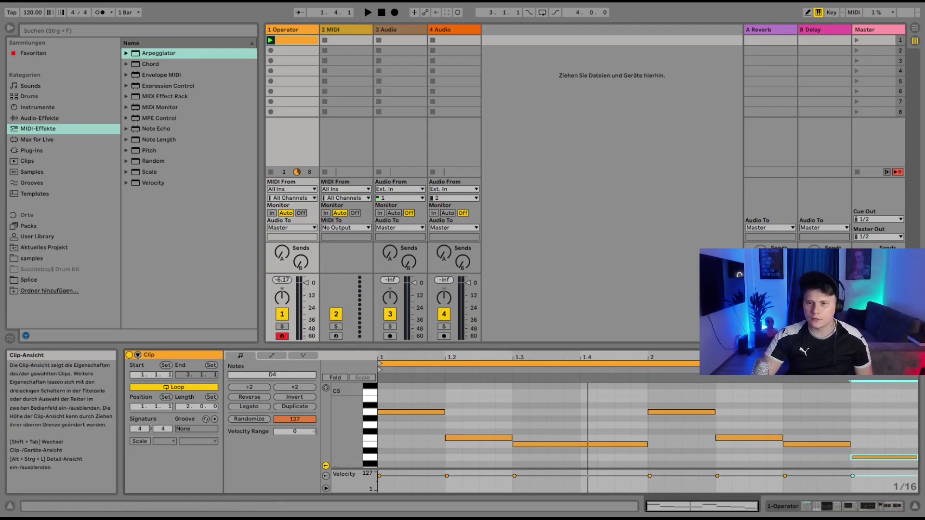
Step: Show the Operator track's devices and play the clip through the Arpeggiator
double_click(297, 31)
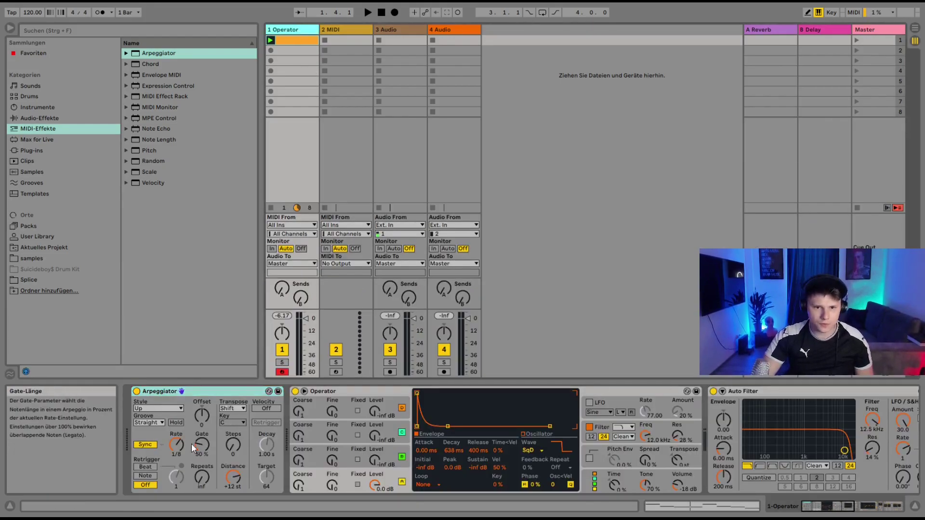
key(space)
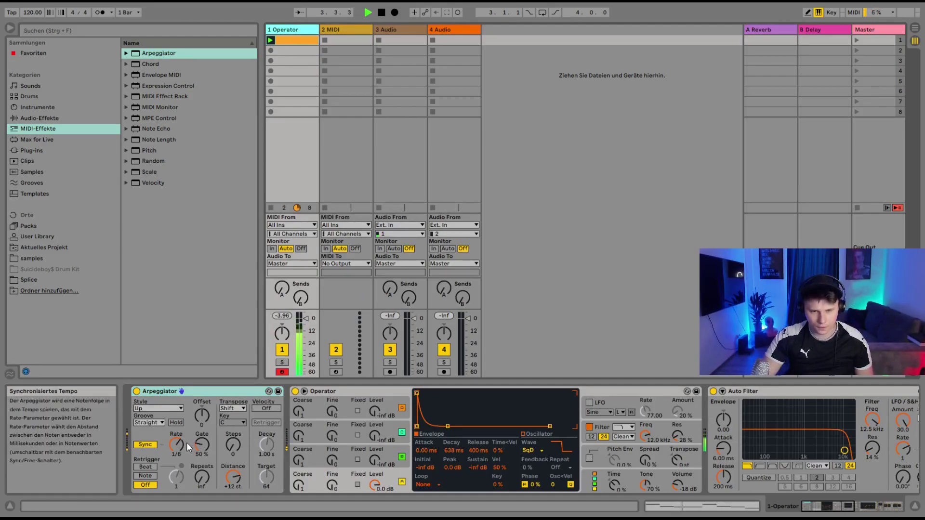
key(space)
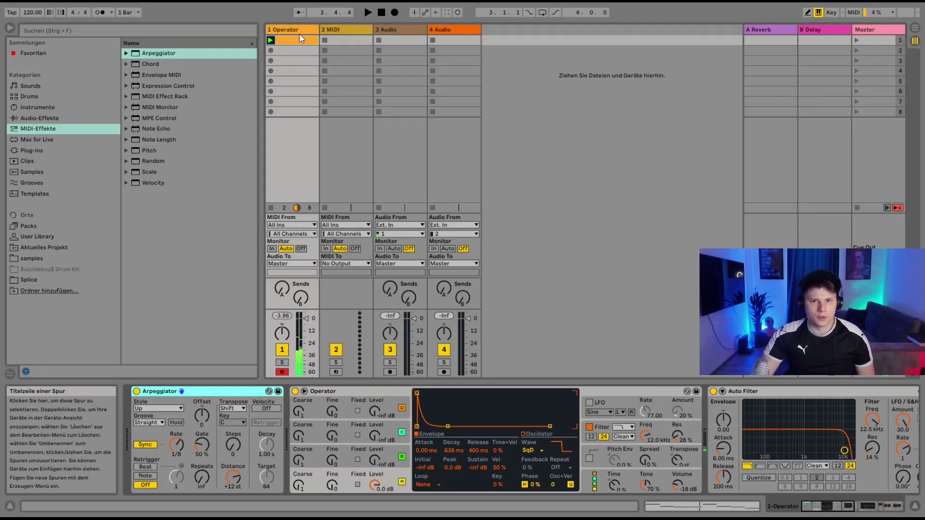
Step: Set the Arpeggiator's transposition Steps to 1 and audition the clip
click(299, 37)
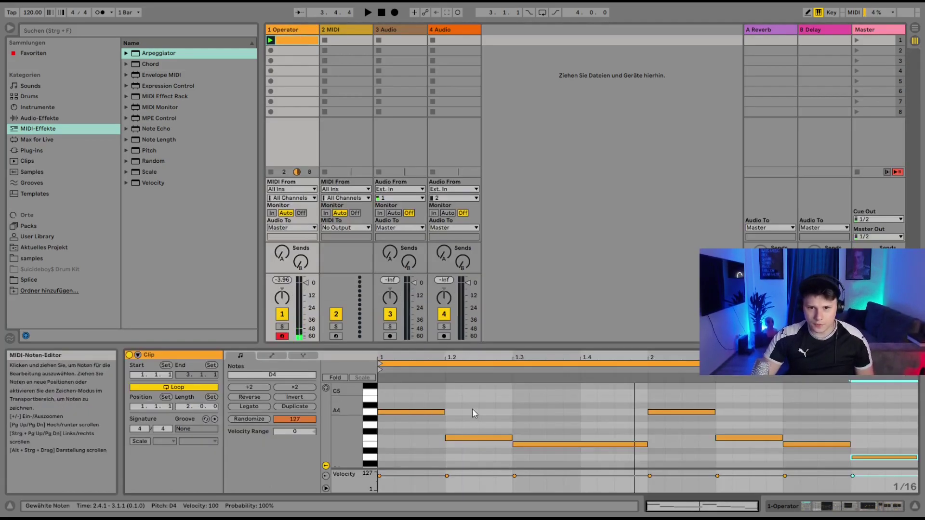
click(300, 28)
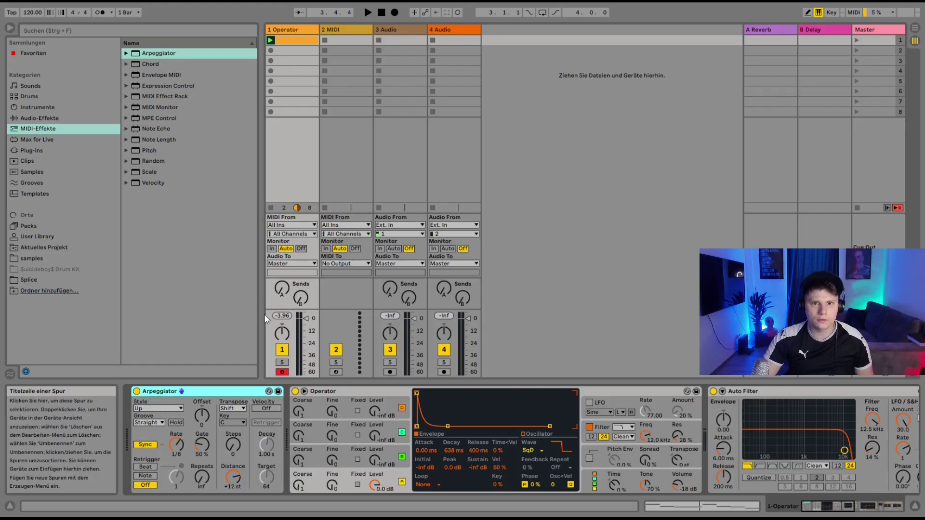
click(235, 443)
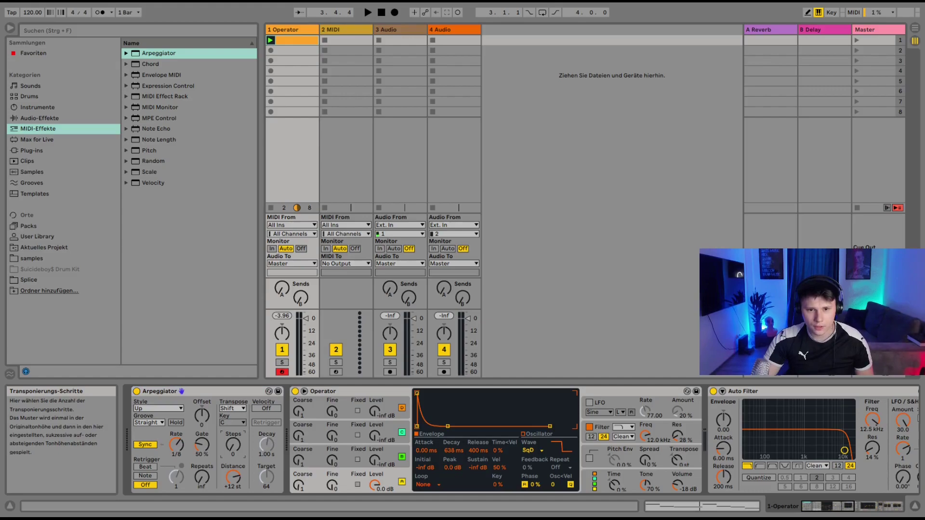
key(space)
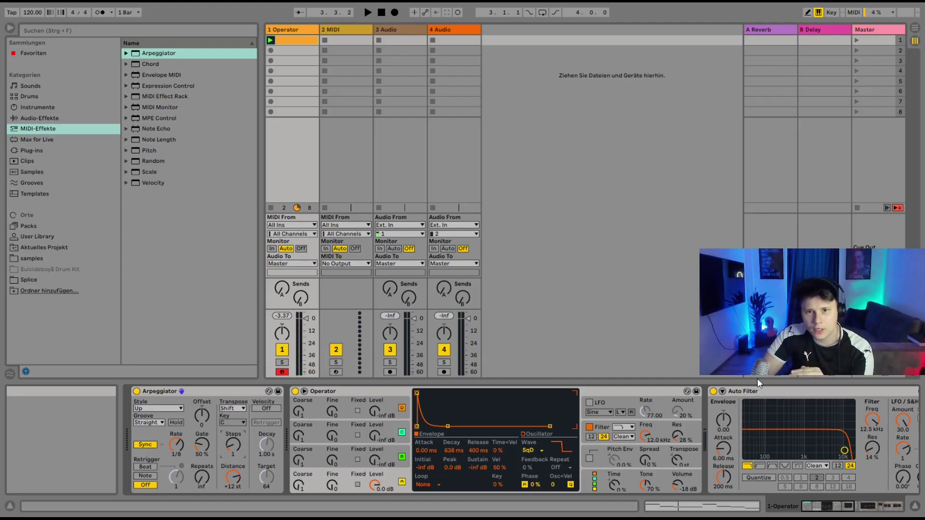
Step: Lower Operator's filter frequency to 825 Hz during playback, and collapse the Auto Filter and EQ Eight devices
key(space)
drag(645, 436, 644, 462)
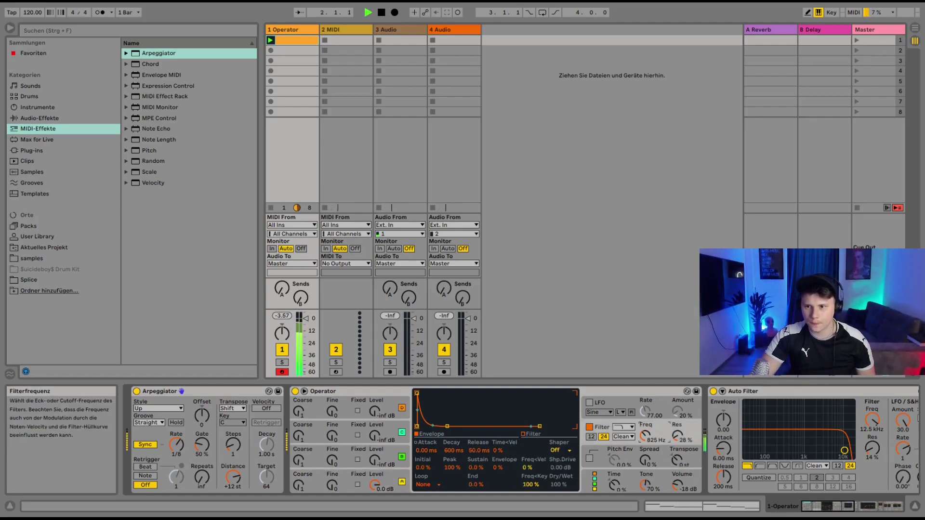
key(space)
double_click(782, 389)
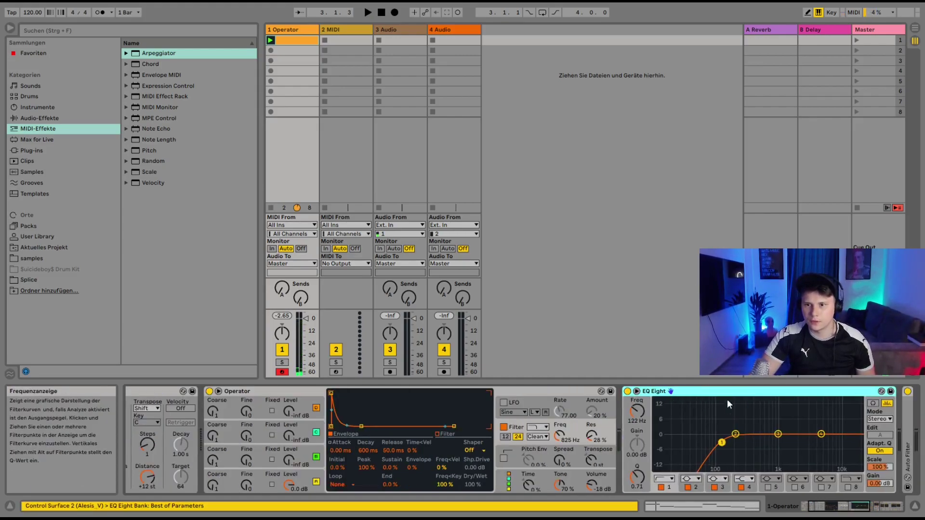
double_click(754, 392)
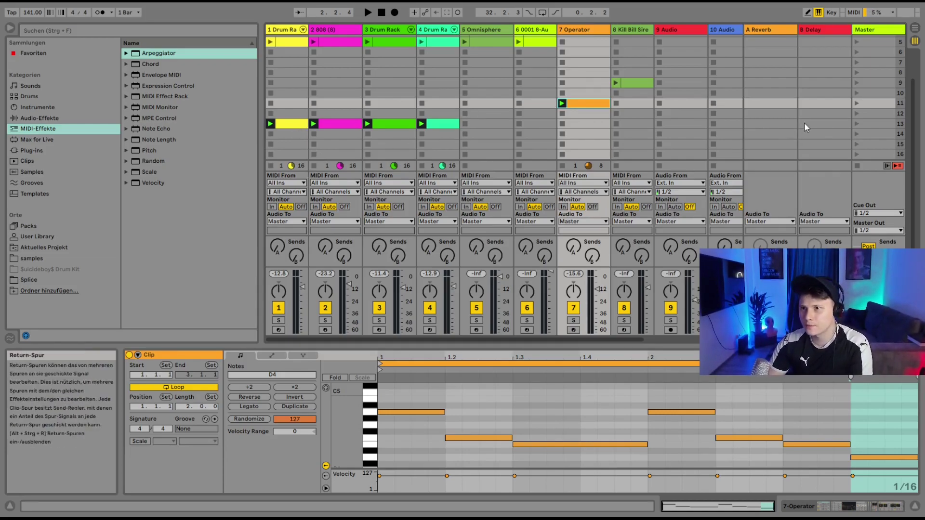
Step: Copy the Operator clip from scene 11 to scene 13 and launch scene 13 with the drums and 808
click(855, 103)
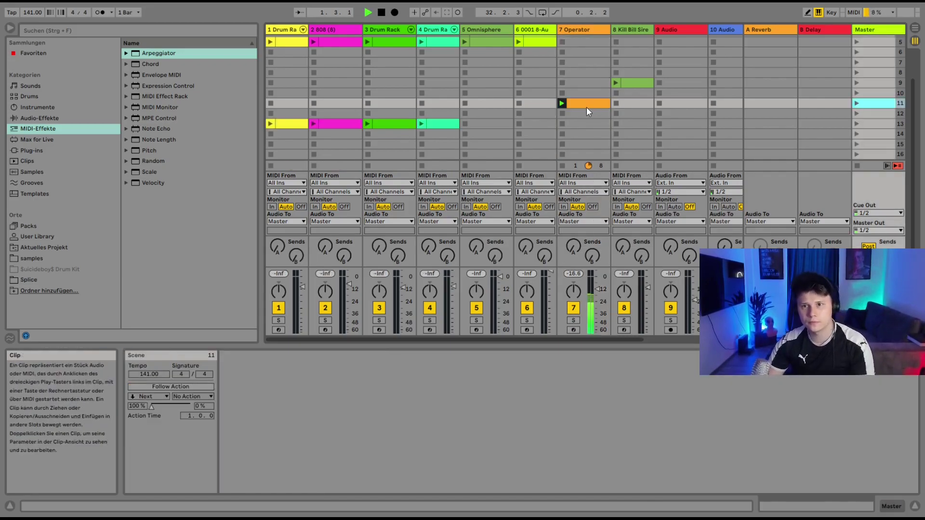
drag(589, 105, 593, 119)
click(592, 120)
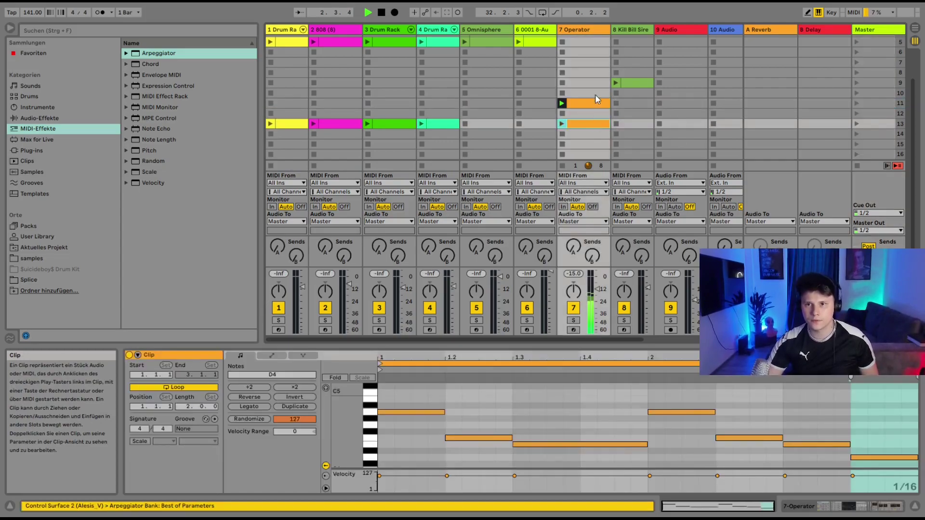
click(855, 122)
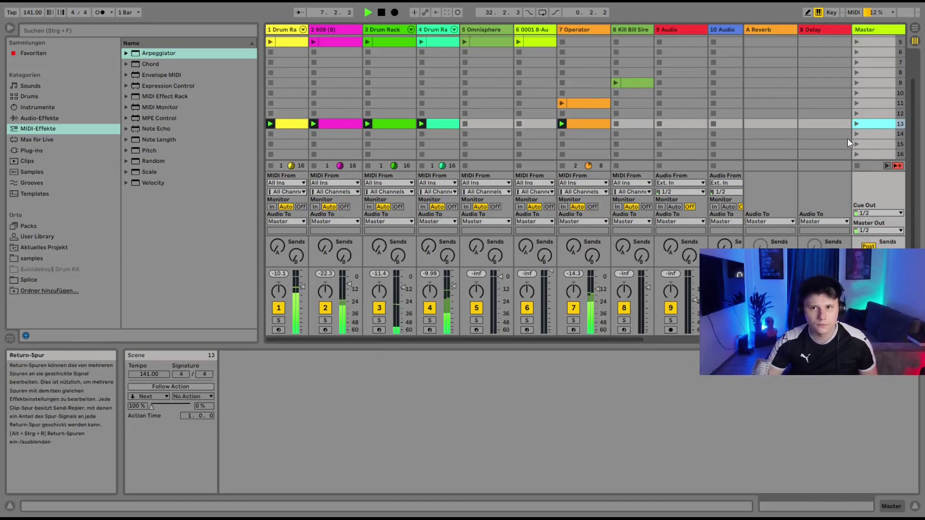
Step: Switch off the Arpeggiator on the Operator track and launch scene 11
double_click(595, 34)
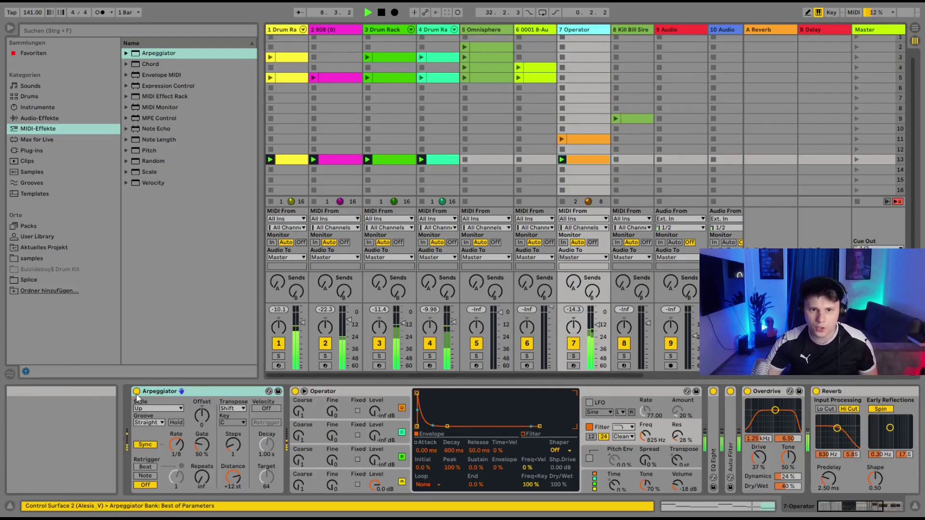
click(137, 393)
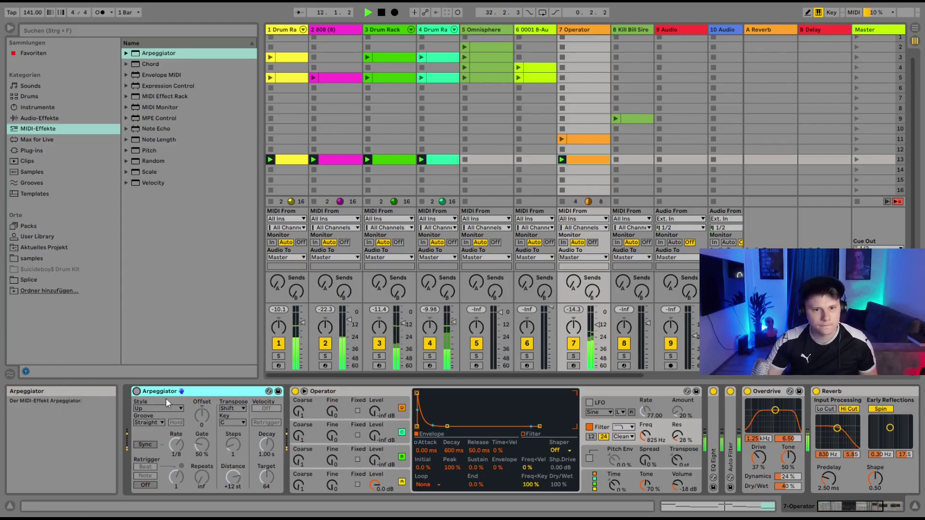
click(598, 140)
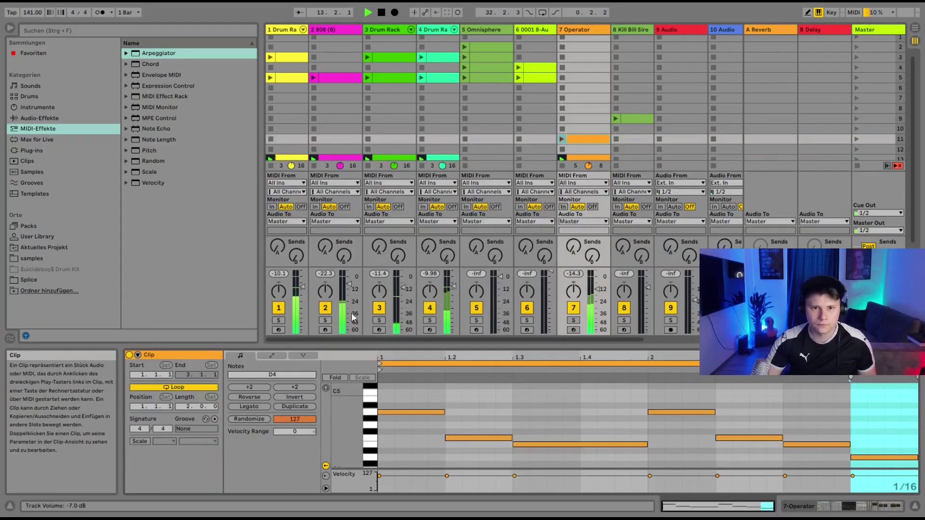
click(600, 29)
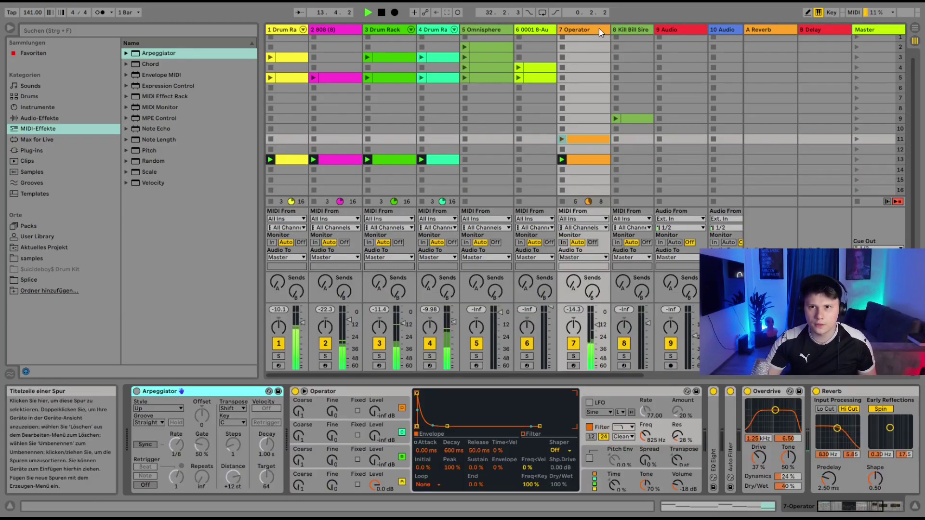
click(857, 139)
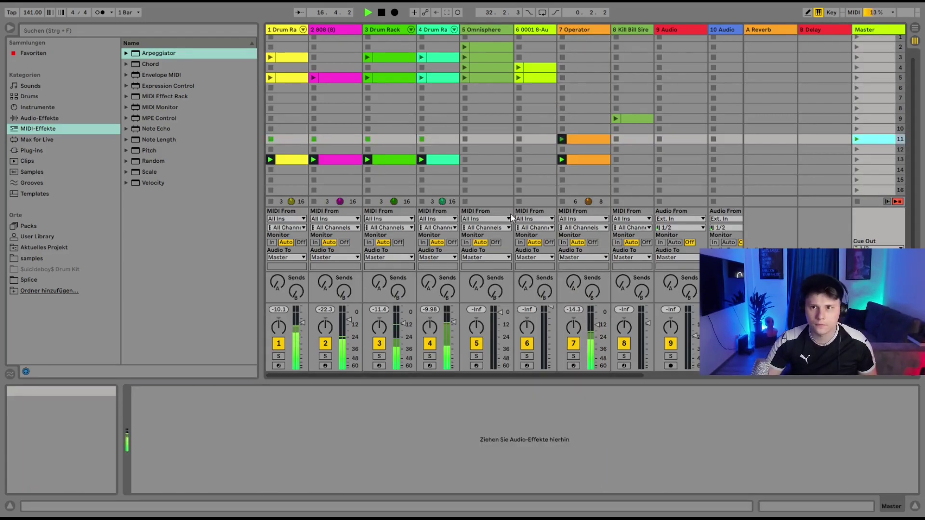
Step: Set the Arpeggiator's Device On envelope to On throughout the scene 13 Operator clip, and launch scene 13
click(595, 159)
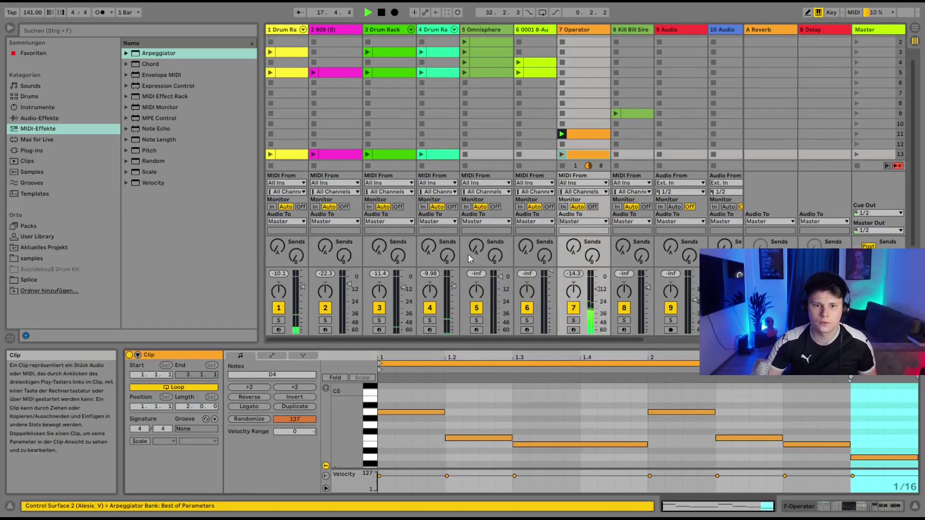
click(592, 30)
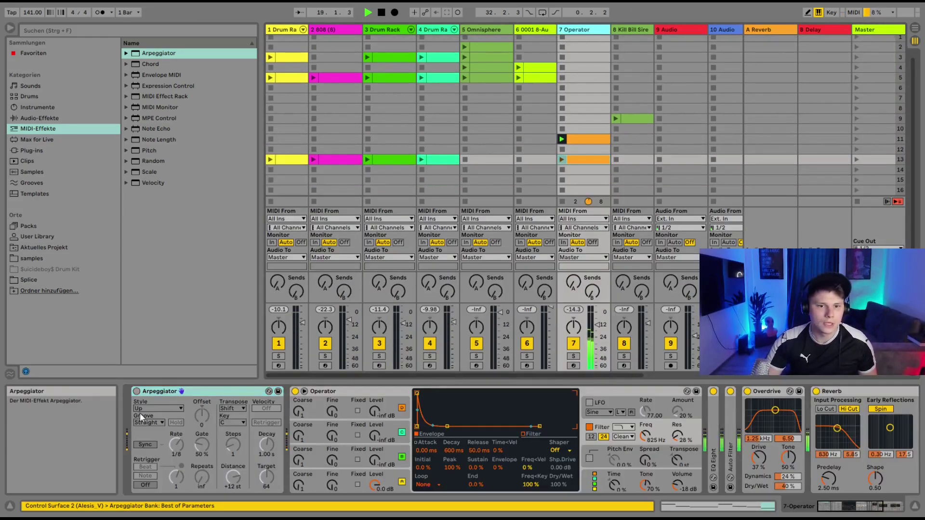
click(583, 159)
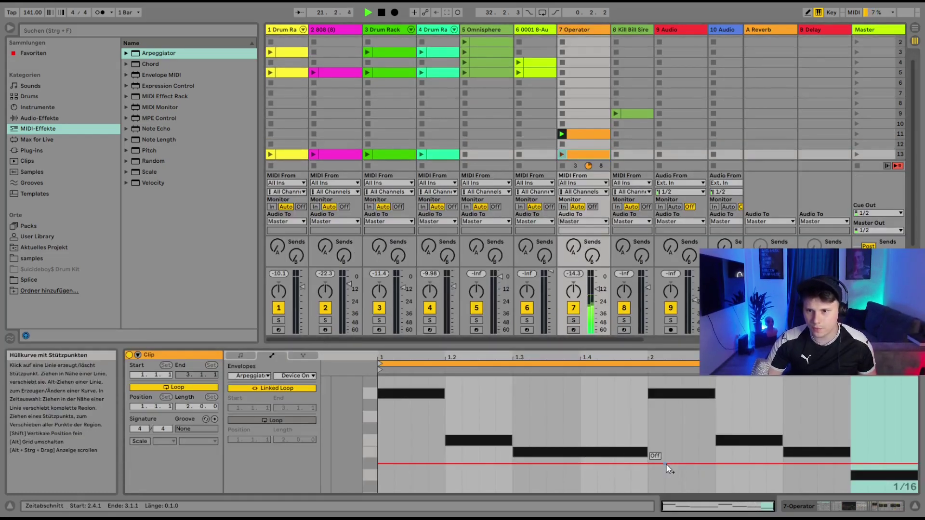
drag(666, 464, 665, 405)
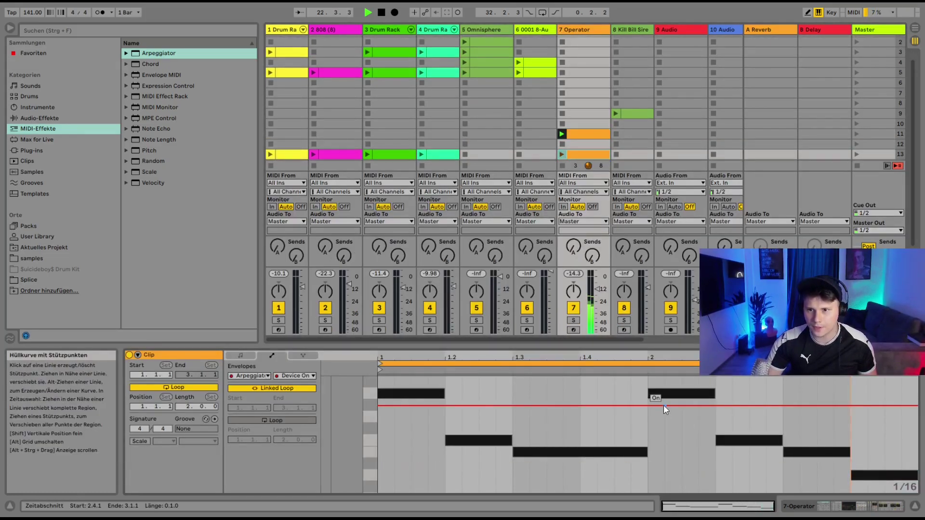
click(597, 133)
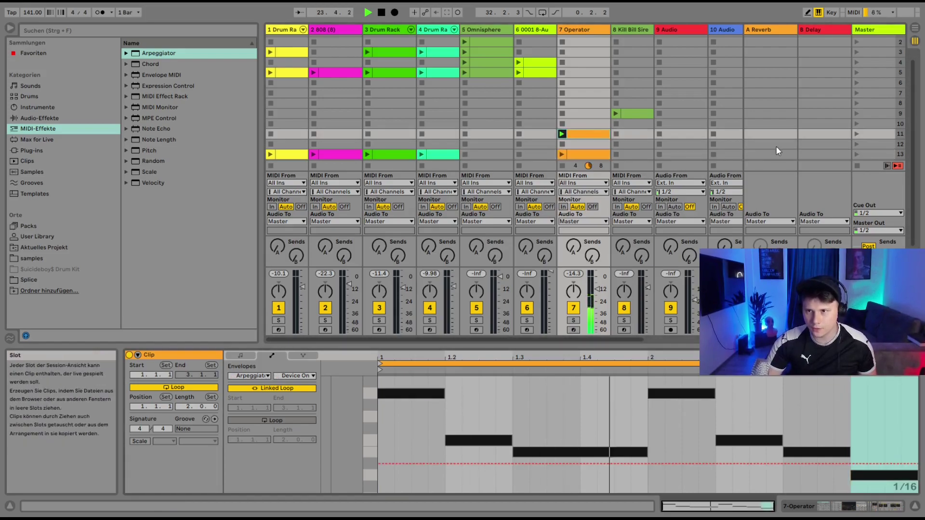
click(856, 154)
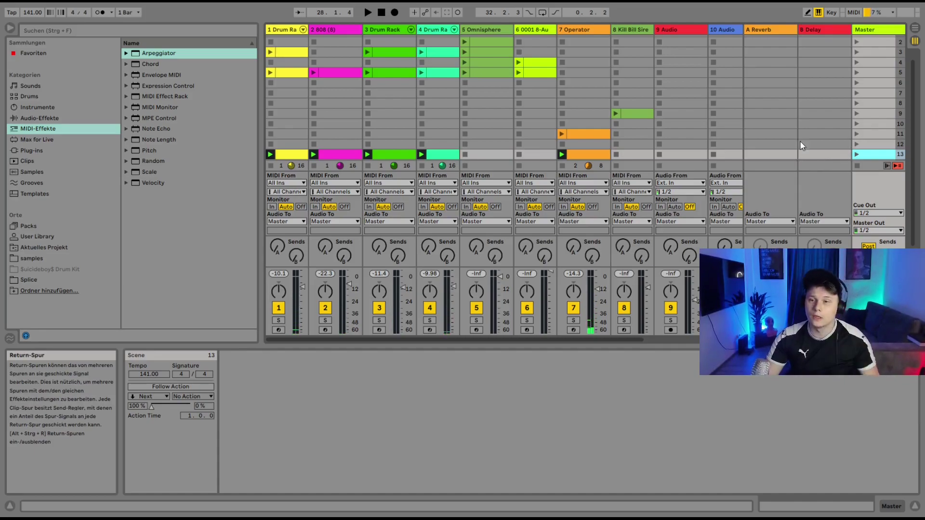
Step: Move the Kill Bill Siren clip from scene 9 to scene 13 and launch scene 13
click(631, 117)
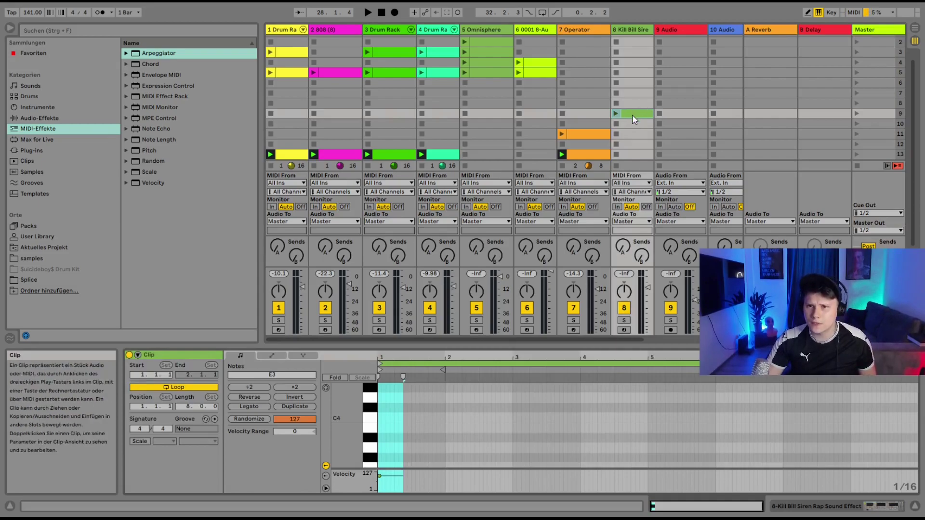
scroll(626, 154, down, 1)
drag(635, 146, 635, 146)
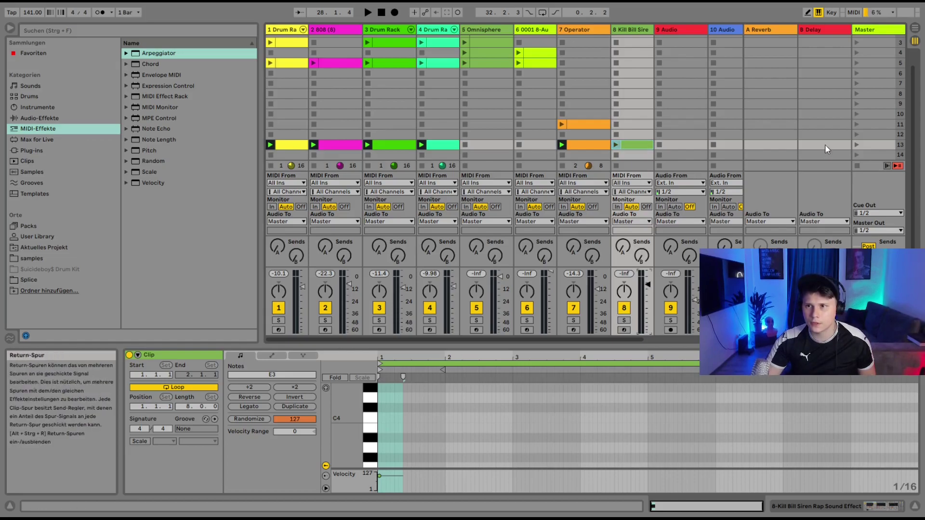
click(857, 144)
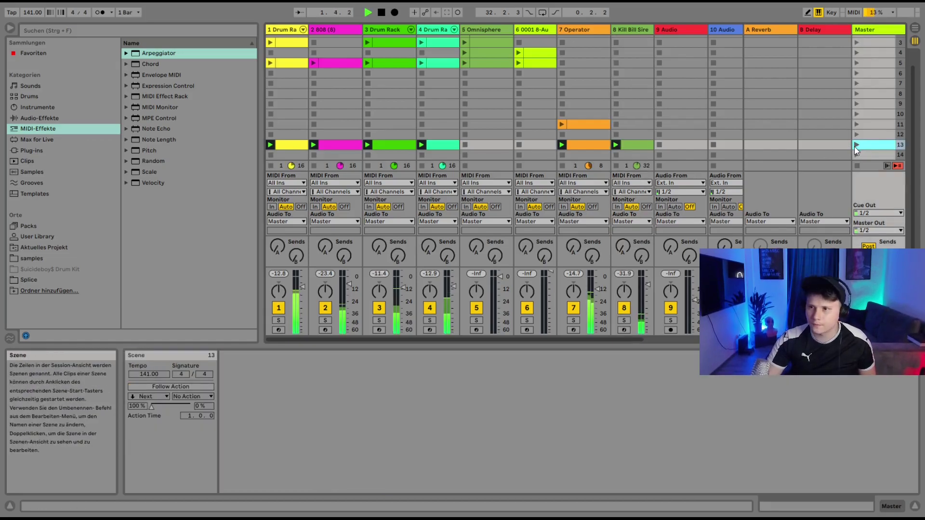